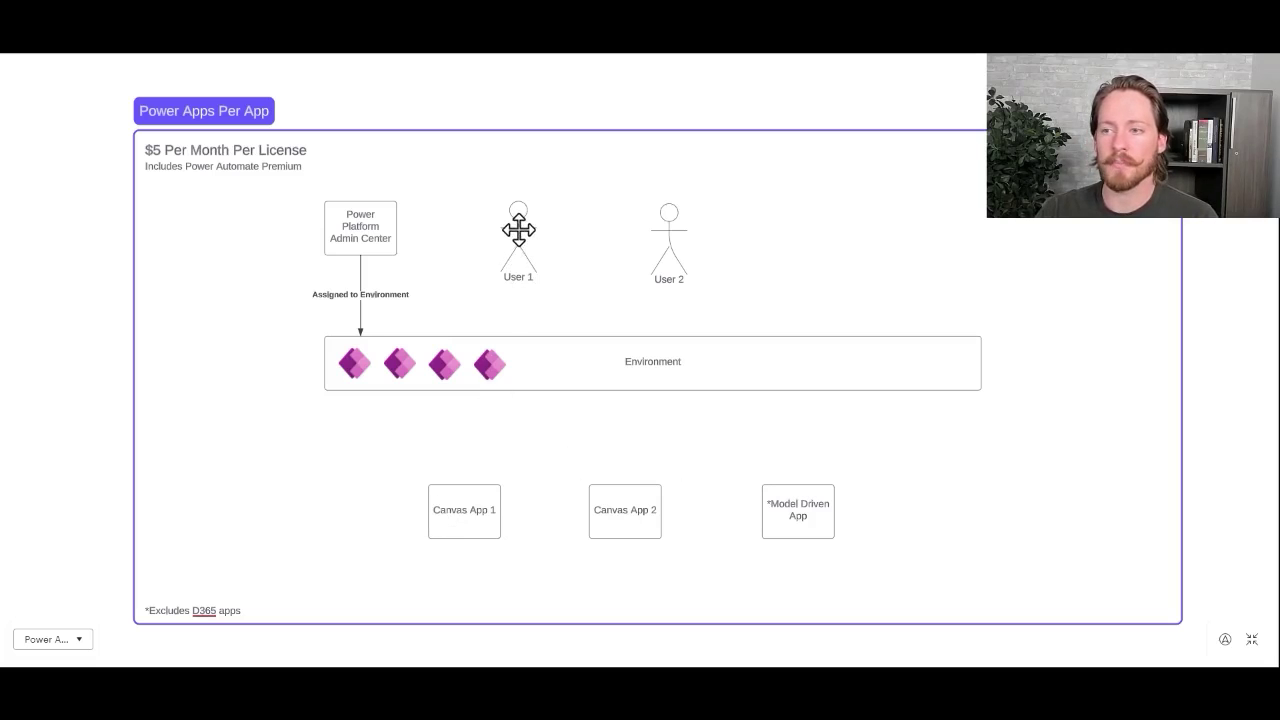
Move User 1 beside the Canvas App 1 box and place one license icon from the environment next to them
left_click_drag(517, 230, 391, 517)
left_click_drag(486, 363, 349, 527)
left_click(304, 378)
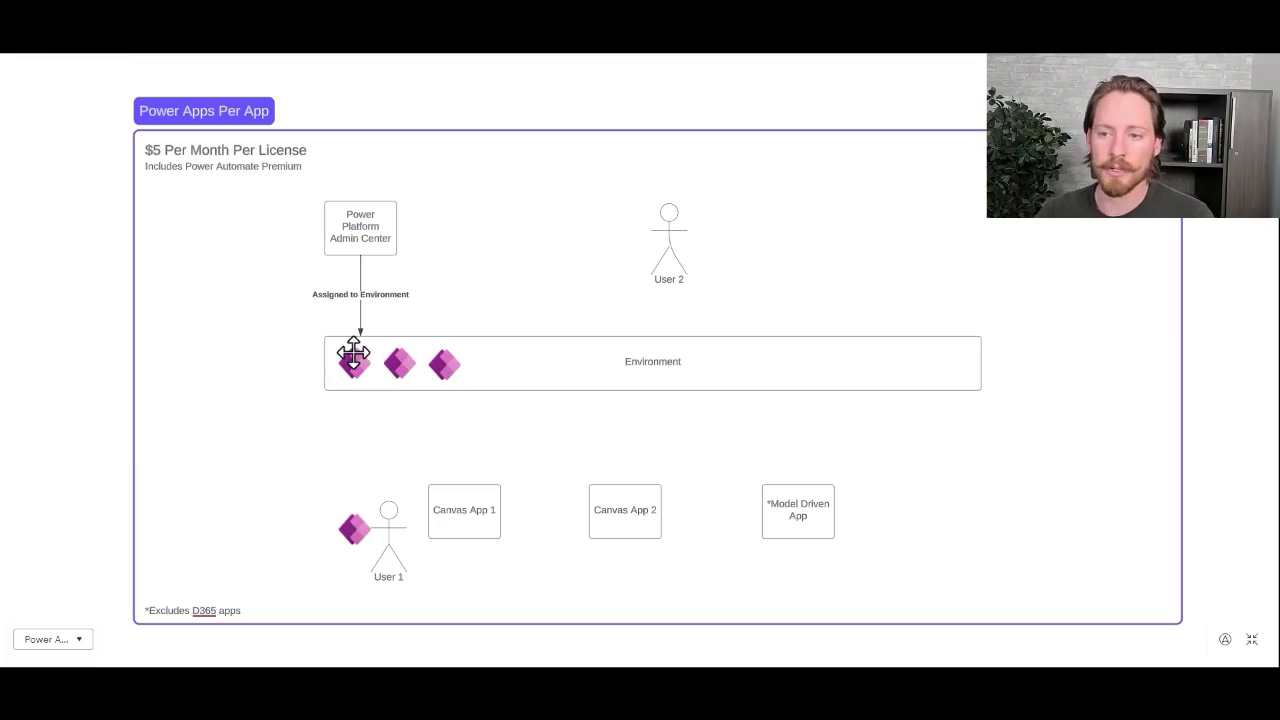
Move User 2 between the Canvas App 1 and Canvas App 2 boxes and place one environment license icon next to them
left_click_drag(669, 226, 565, 538)
left_click_drag(434, 363, 524, 534)
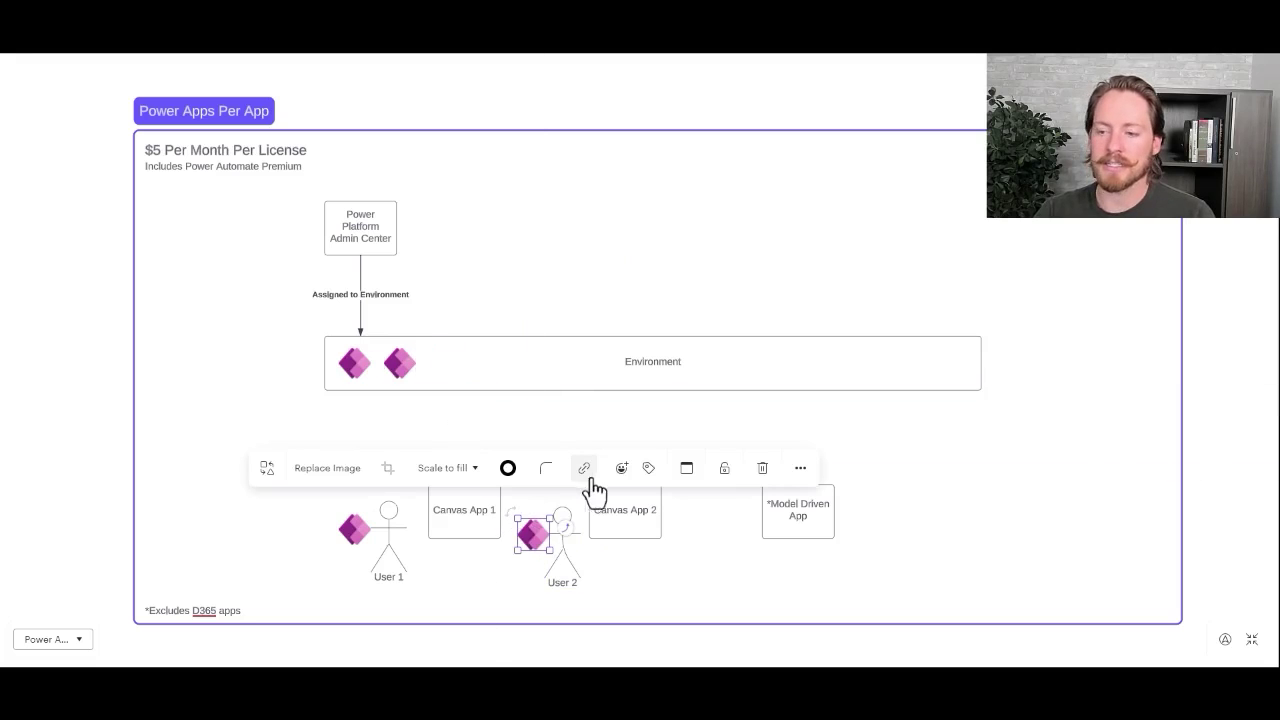
left_click(580, 603)
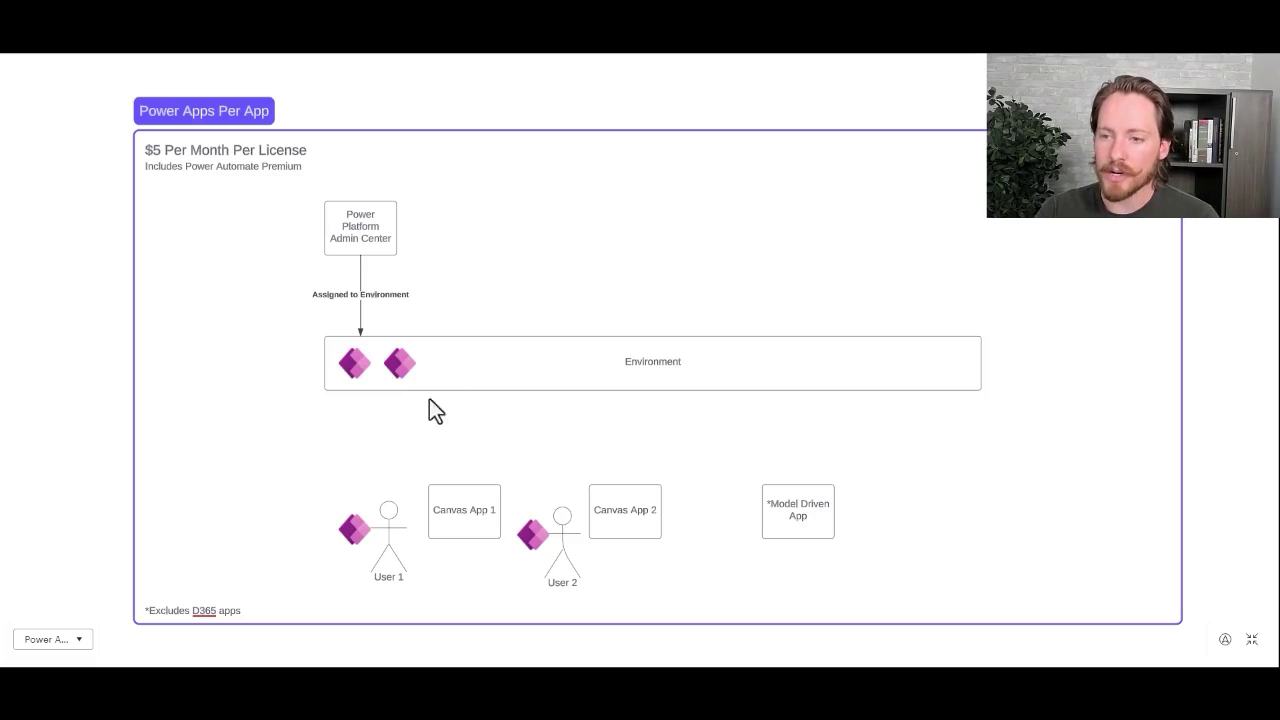
Place a second license icon from the environment below User 2's first one
left_click_drag(400, 363, 533, 565)
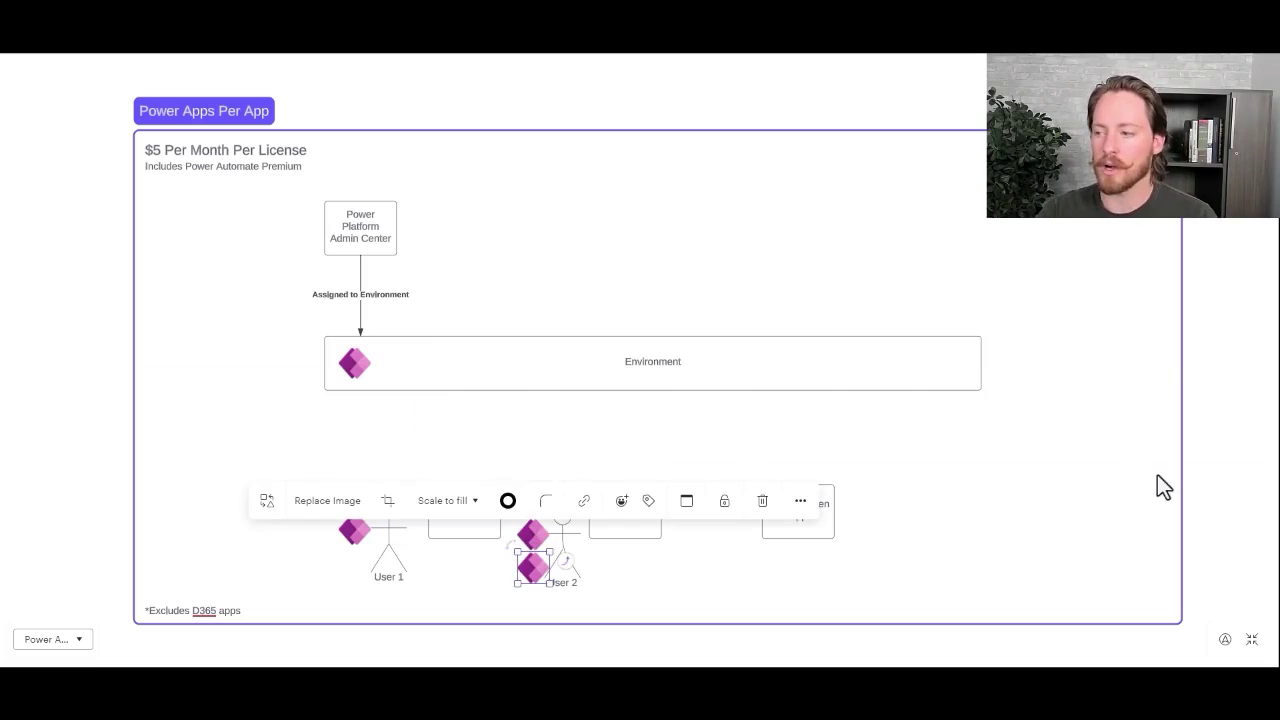
left_click(444, 360)
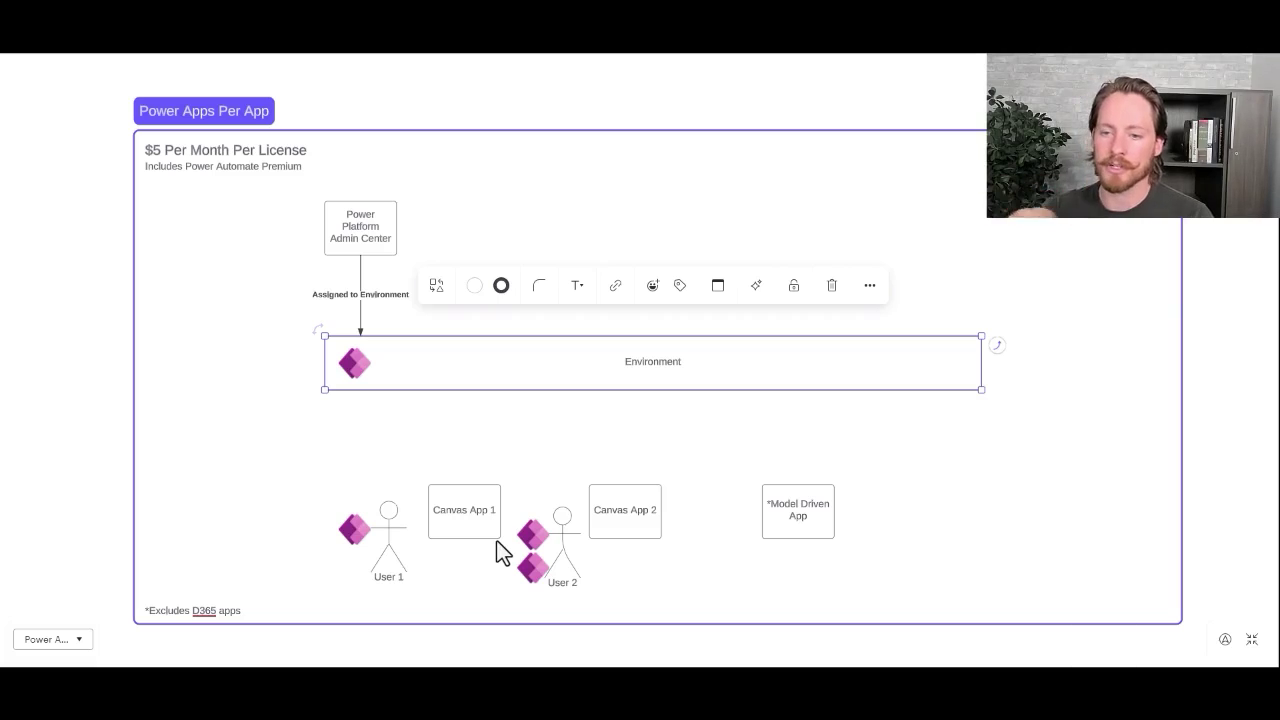
left_click(320, 383)
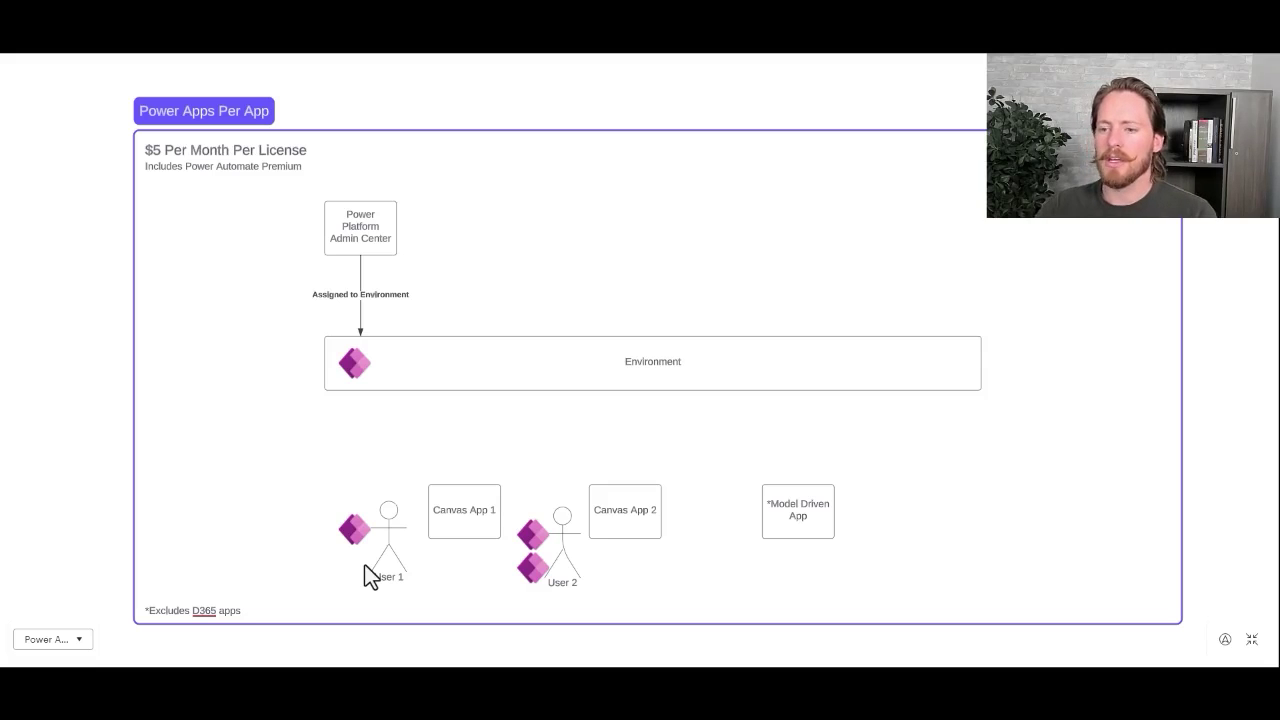
Advance the diagram presentation to the Steps to implement frame
key("Right")
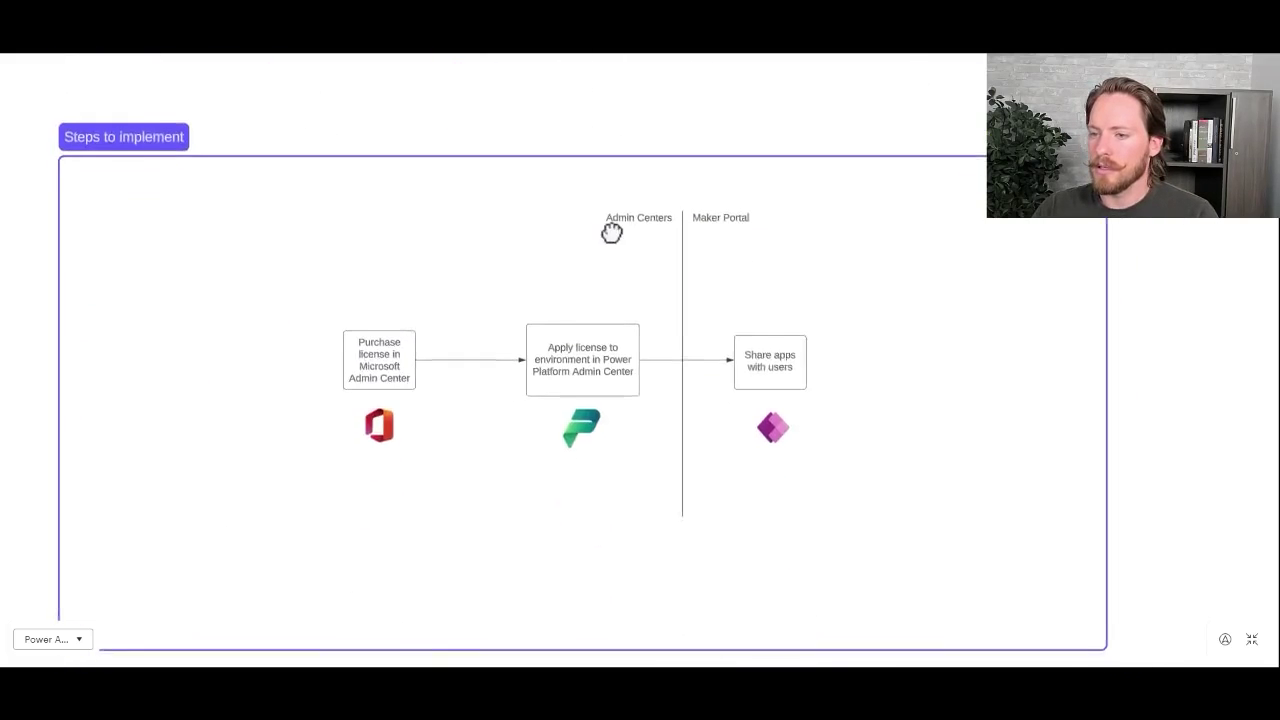
left_click_drag(611, 232, 620, 186)
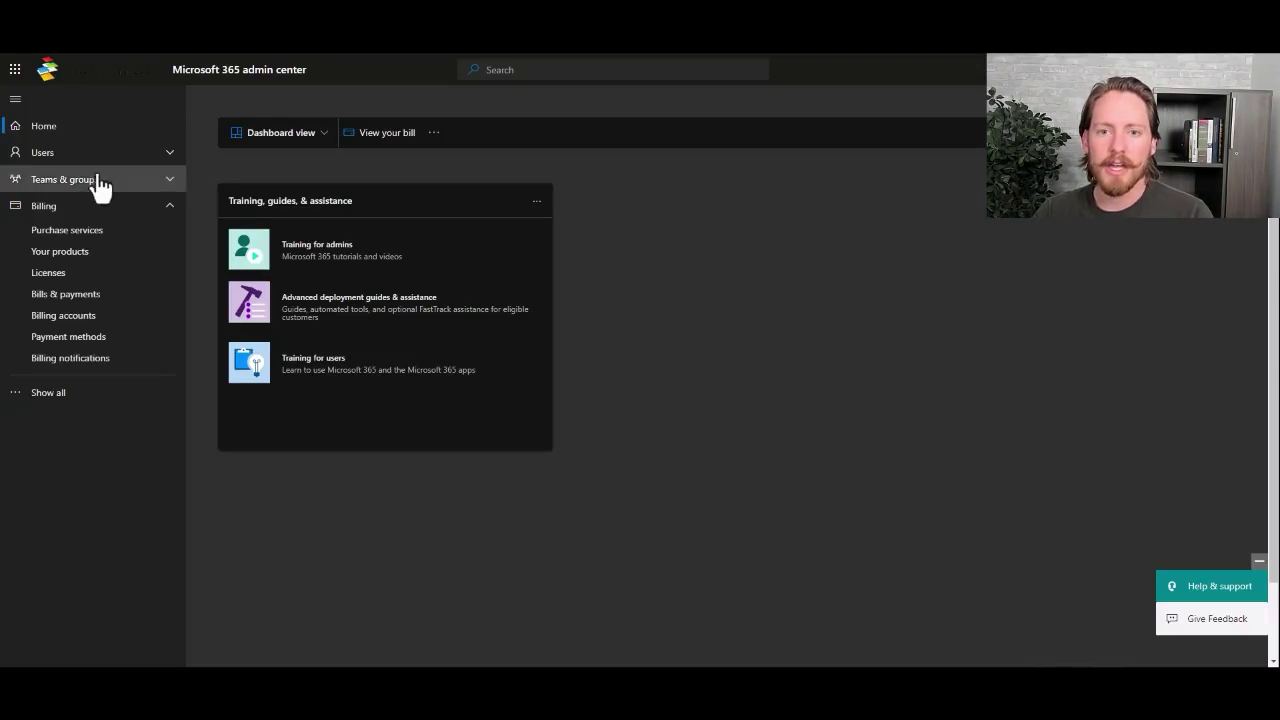
In the Microsoft 365 admin center, search the services available for purchase for "power apps"
left_click(86, 232)
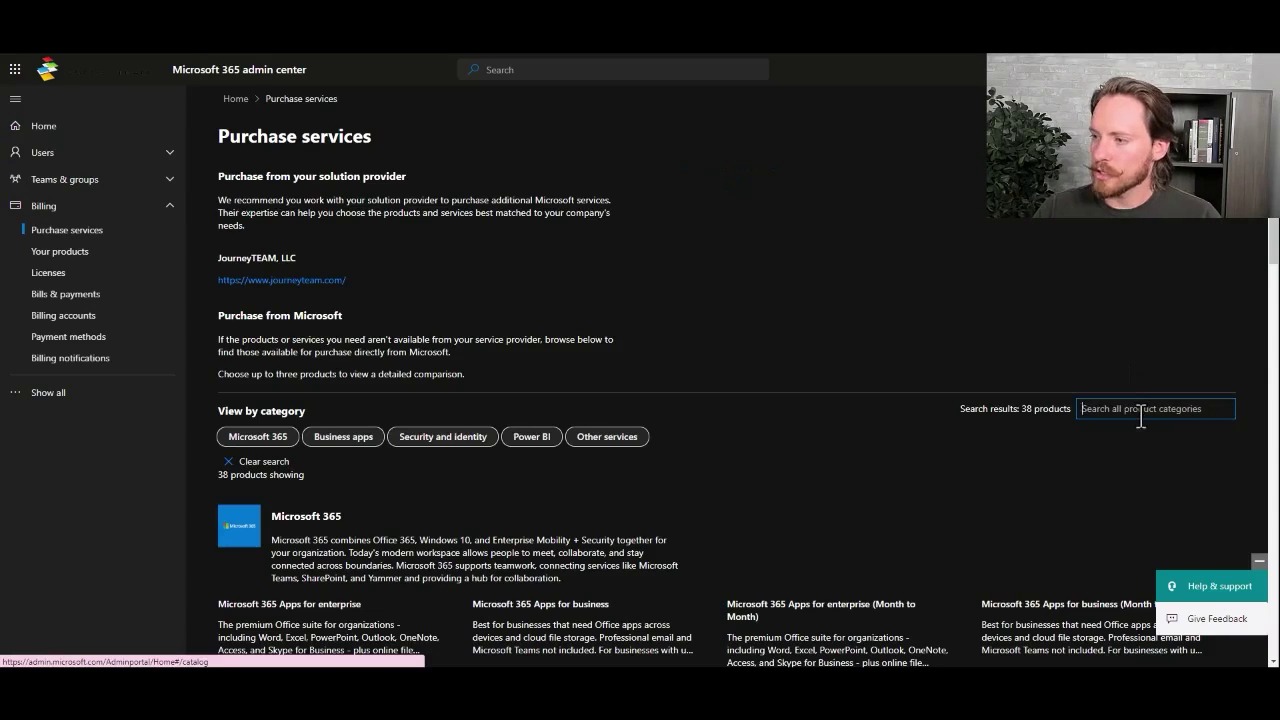
type("powera")
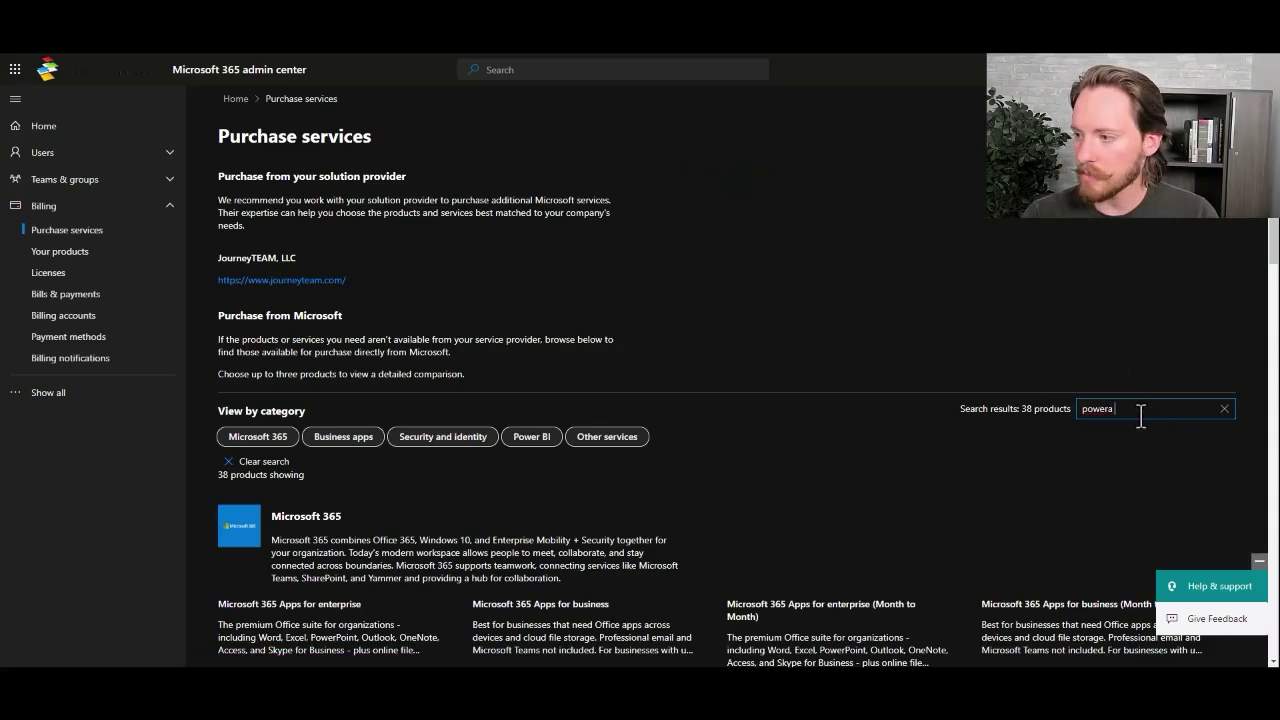
type(" app")
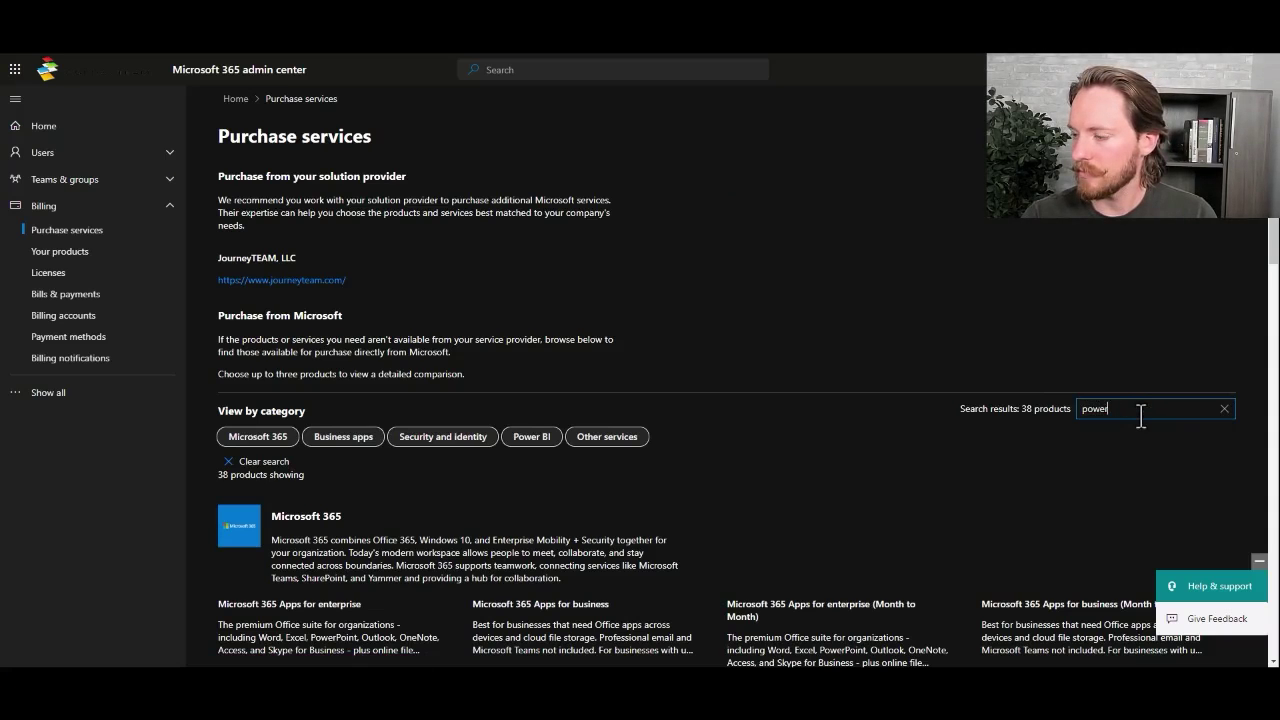
type("ps")
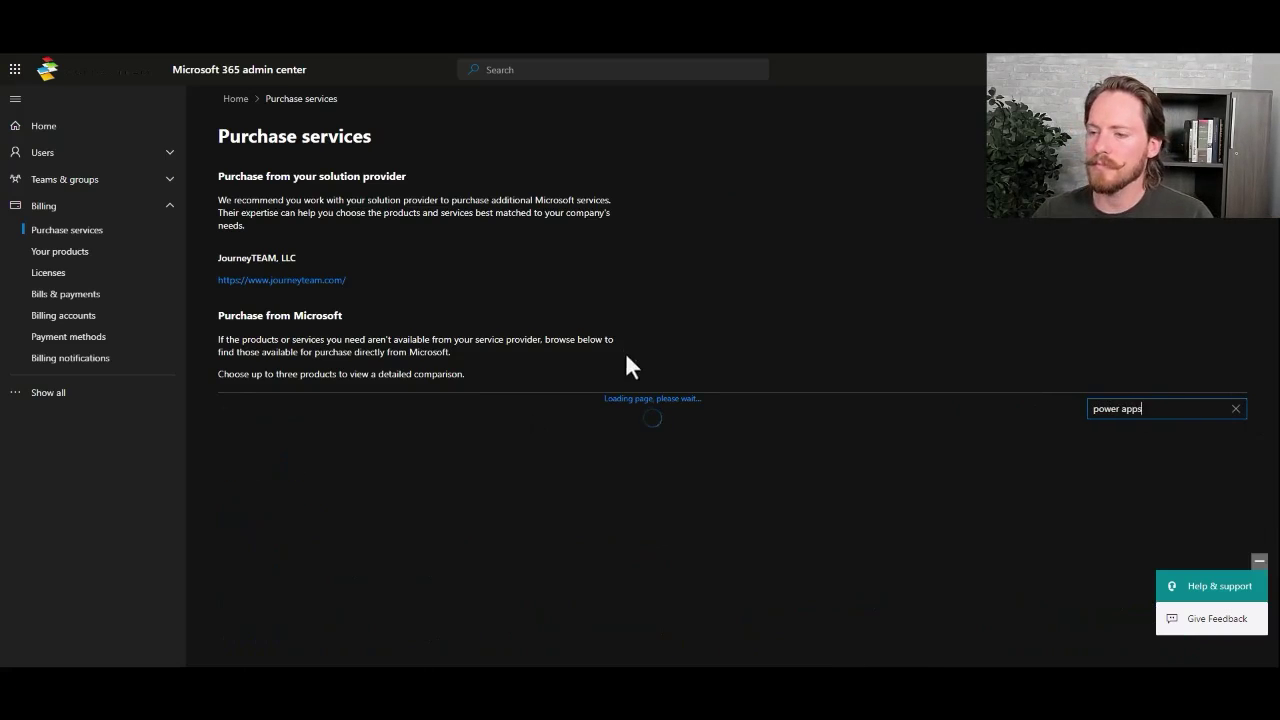
Find the Power Apps per app plan (1 app or website) among the business apps and open its details
scroll(631, 340, "down", 5)
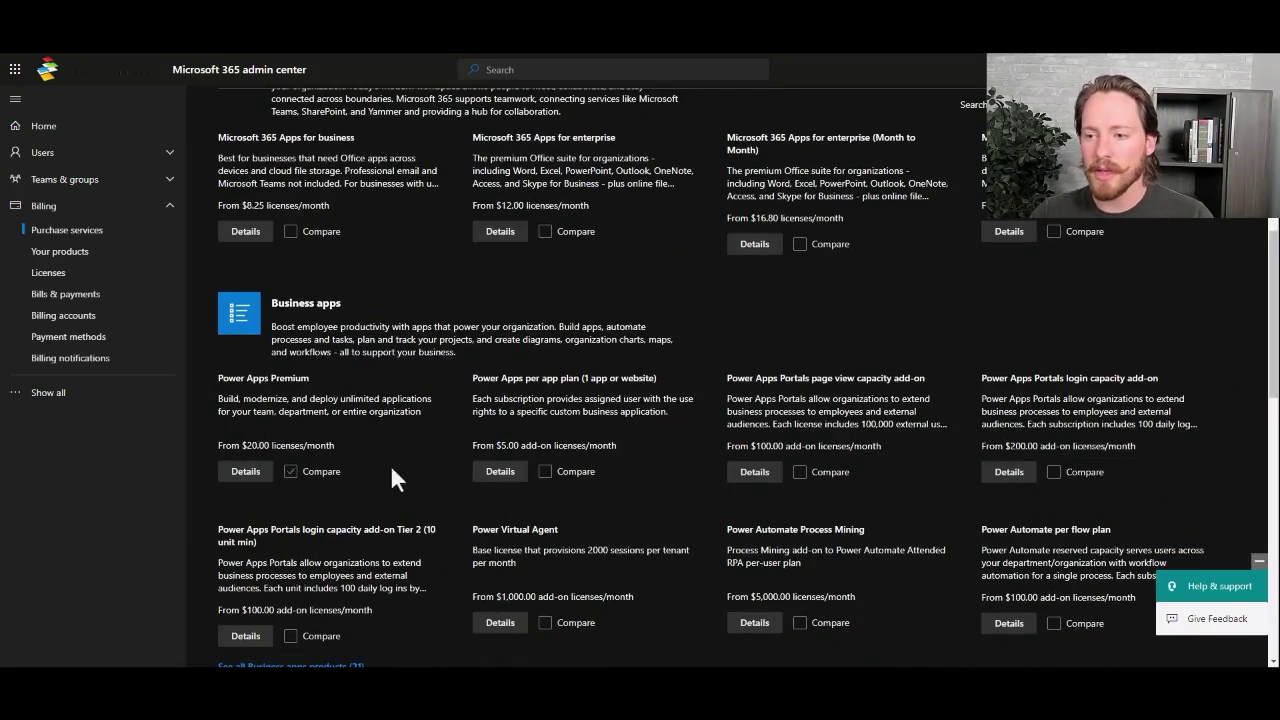
left_click_drag(472, 377, 605, 379)
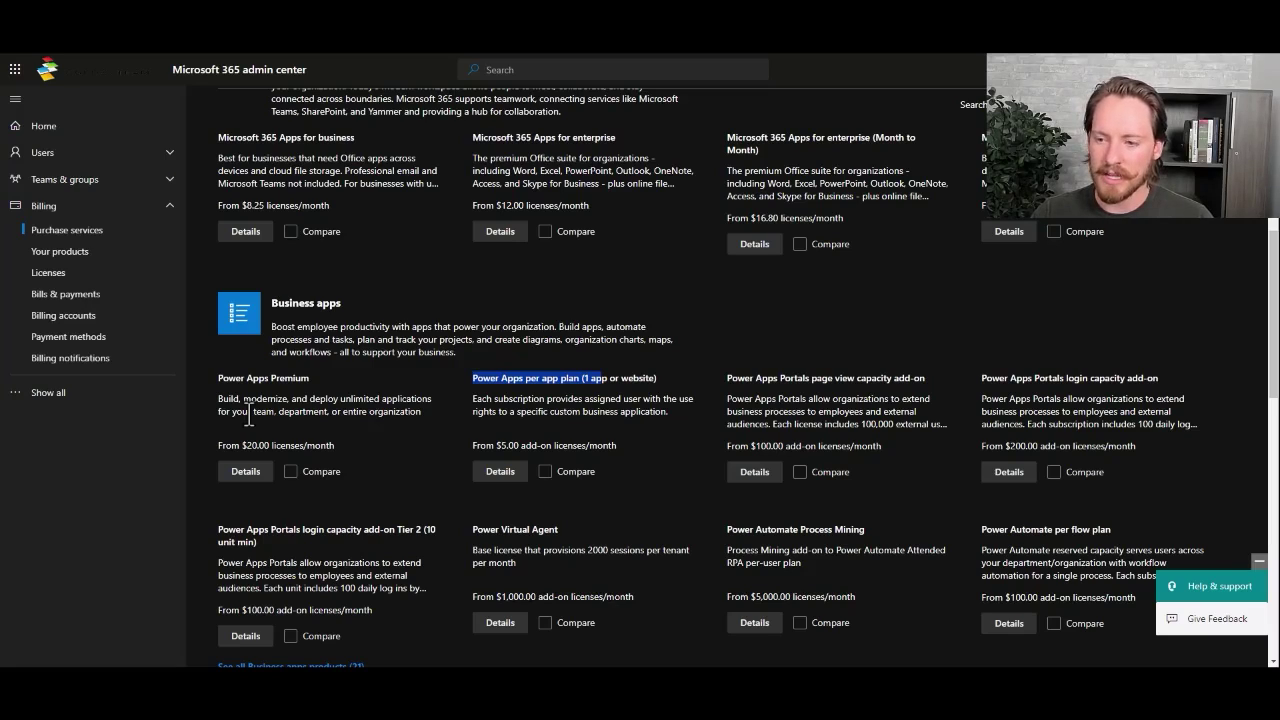
left_click(500, 474)
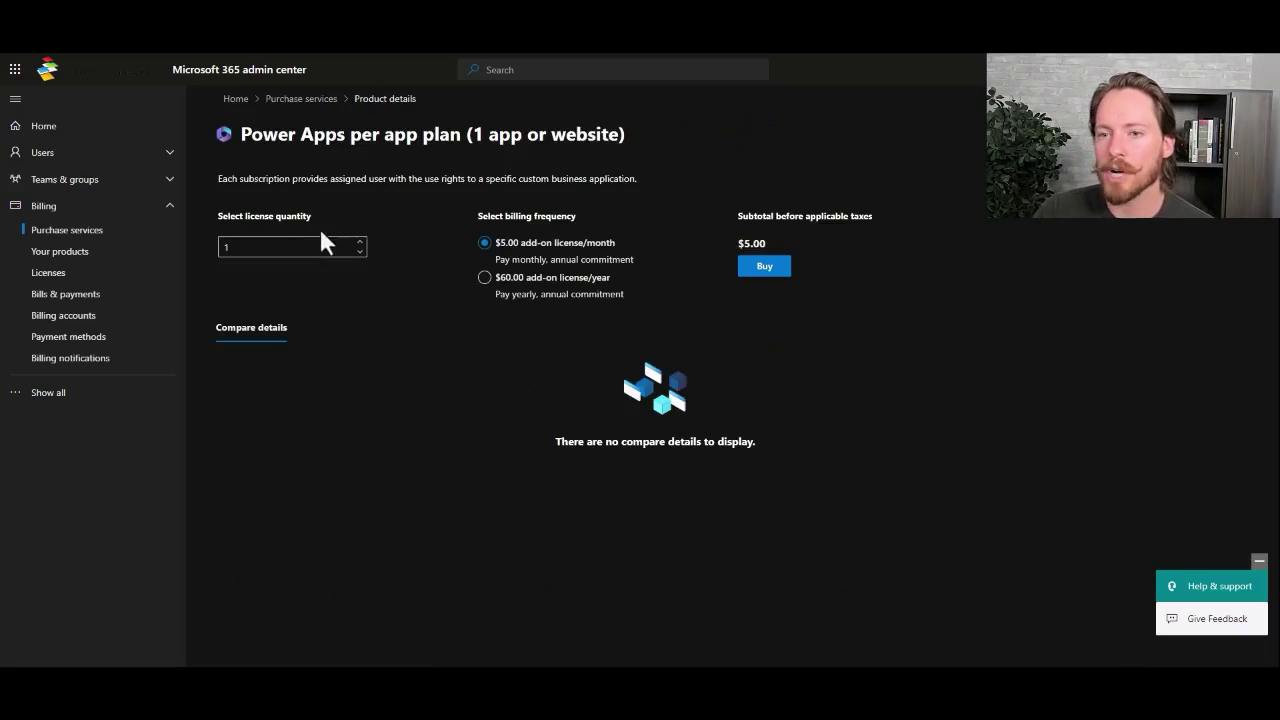
Increase the license quantity for the Power Apps per app plan
left_click(358, 244)
left_click(358, 244)
left_click(358, 244)
left_click(358, 242)
left_click(358, 242)
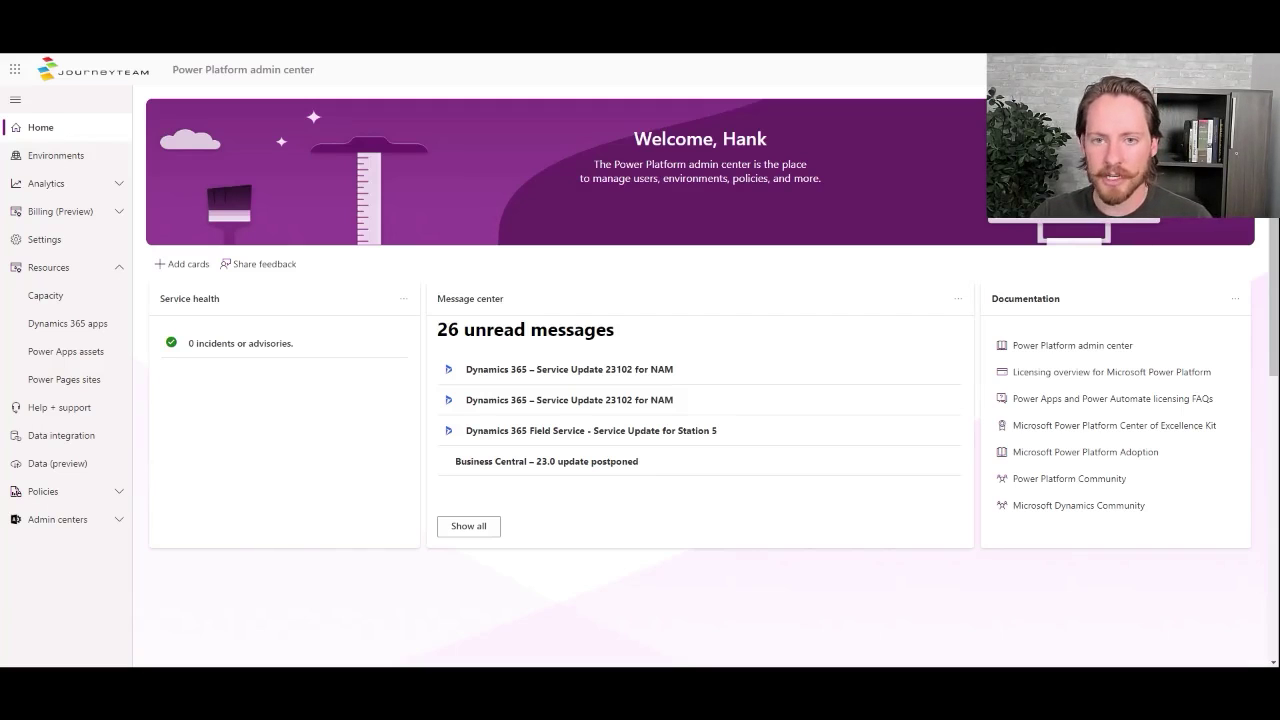
In the Power Platform admin center, start assigning capacity add-ons and select the Power App Per App environment
left_click(70, 303)
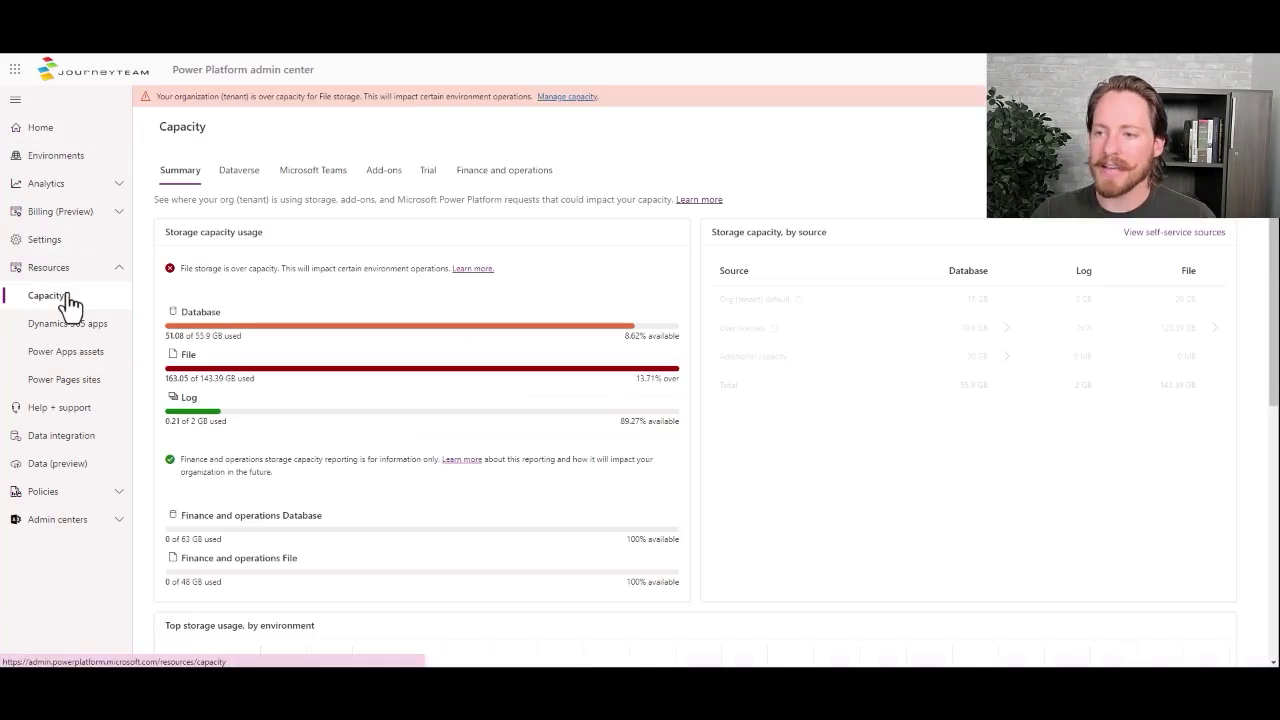
left_click(378, 190)
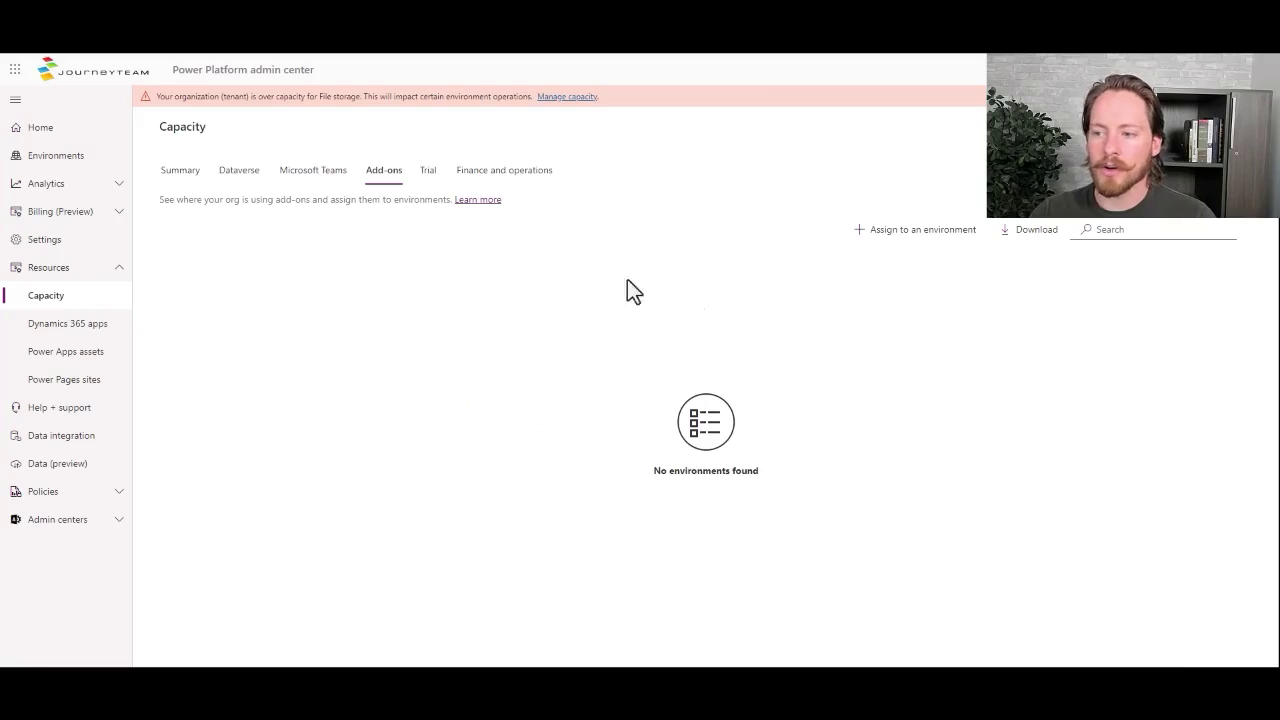
left_click(894, 246)
left_click(945, 158)
type("P")
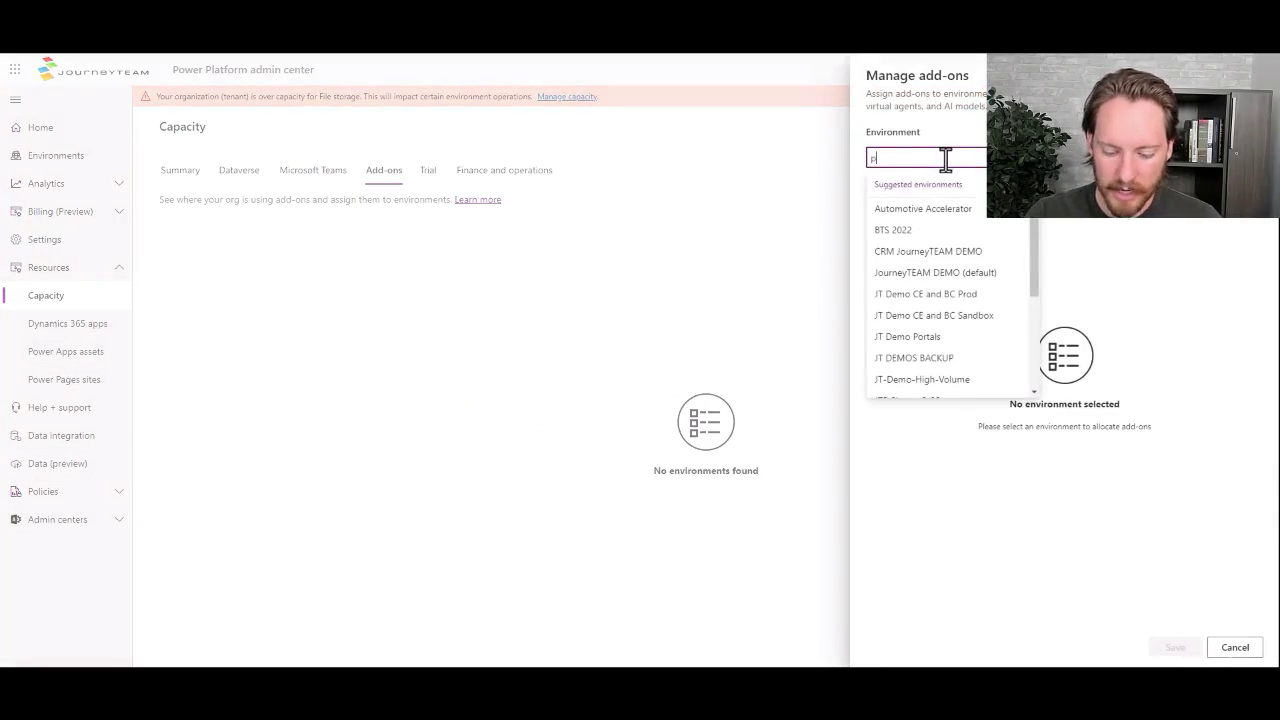
type("ower App Per App Environ")
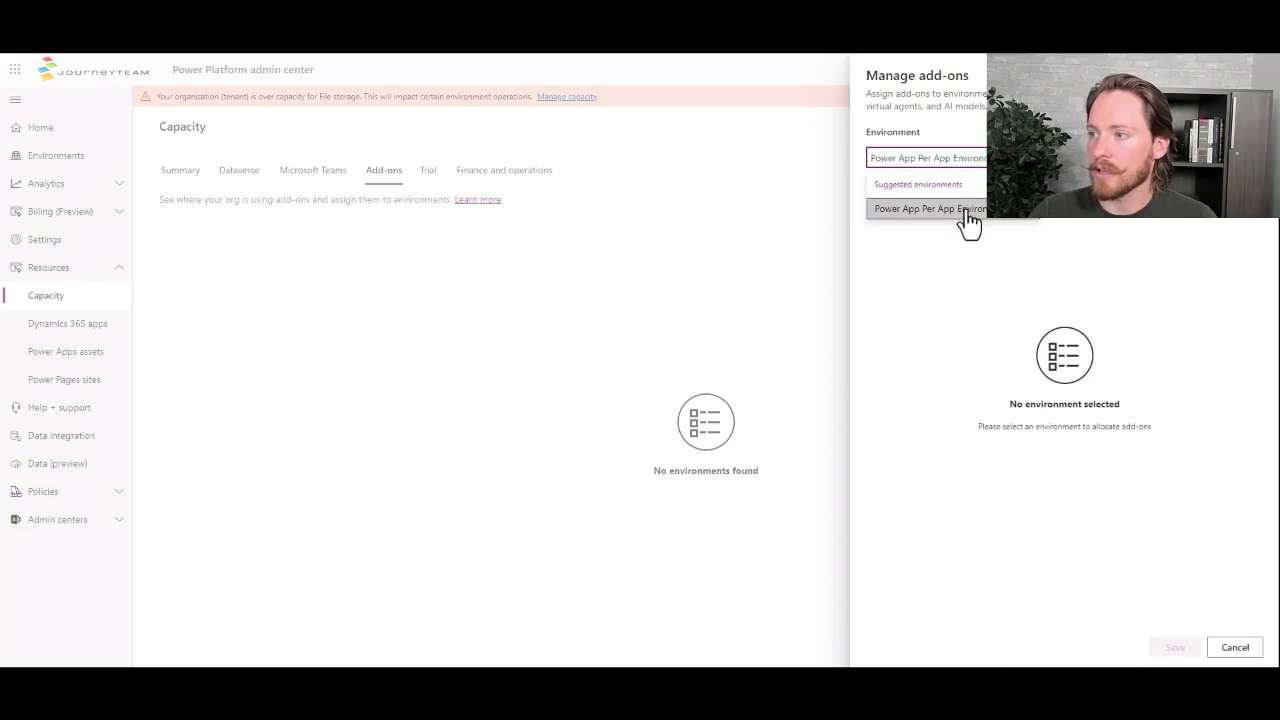
left_click(962, 209)
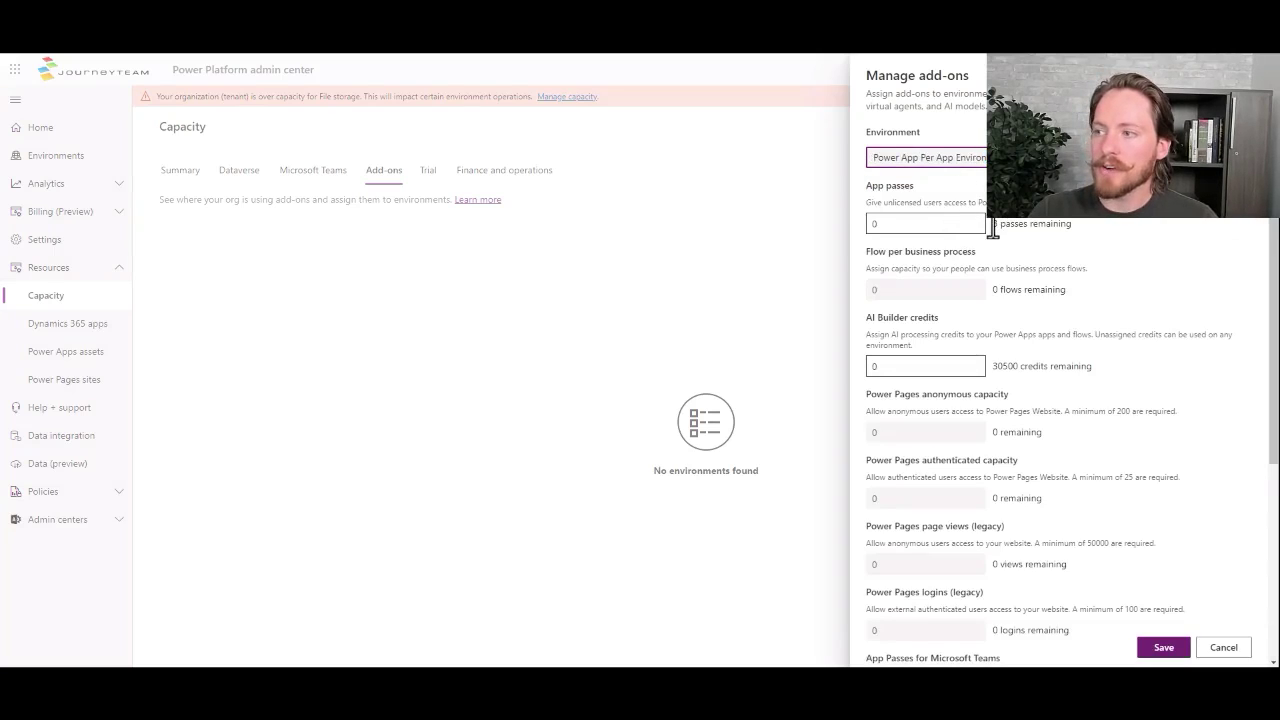
Assign 3 app passes to the selected environment and save the add-on allocation
left_click_drag(991, 224, 1082, 229)
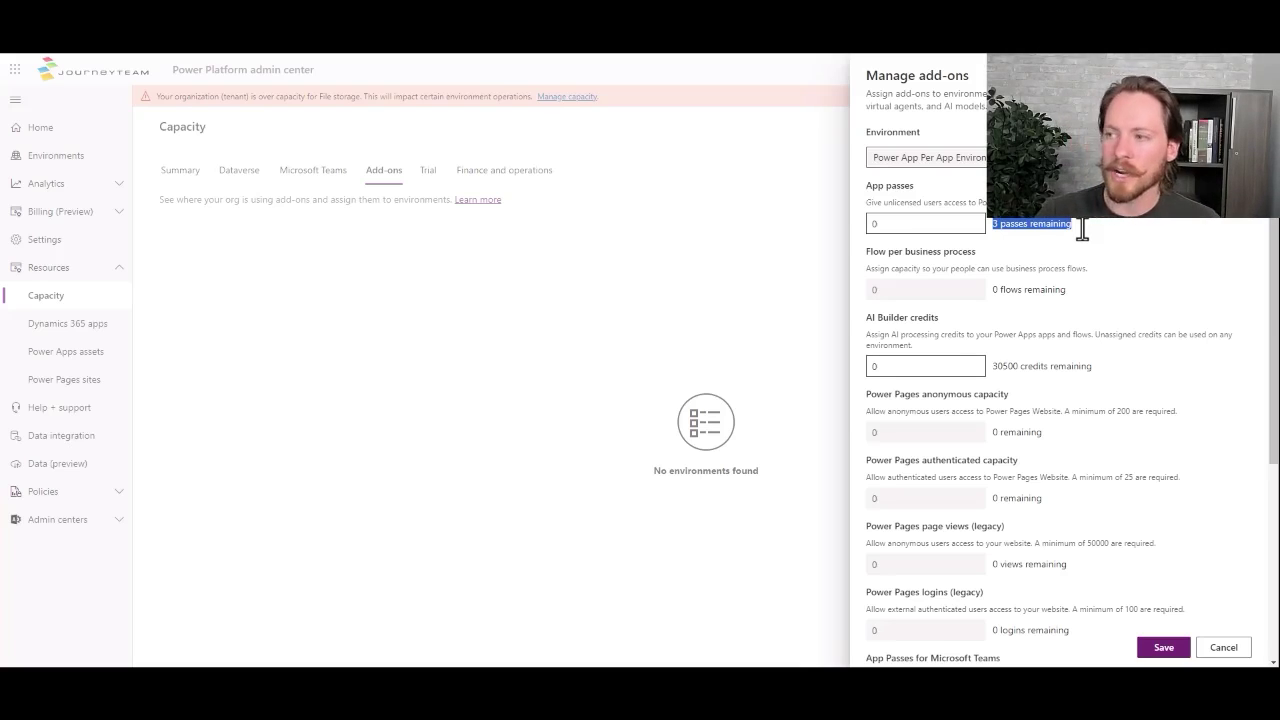
double_click(893, 224)
type("3")
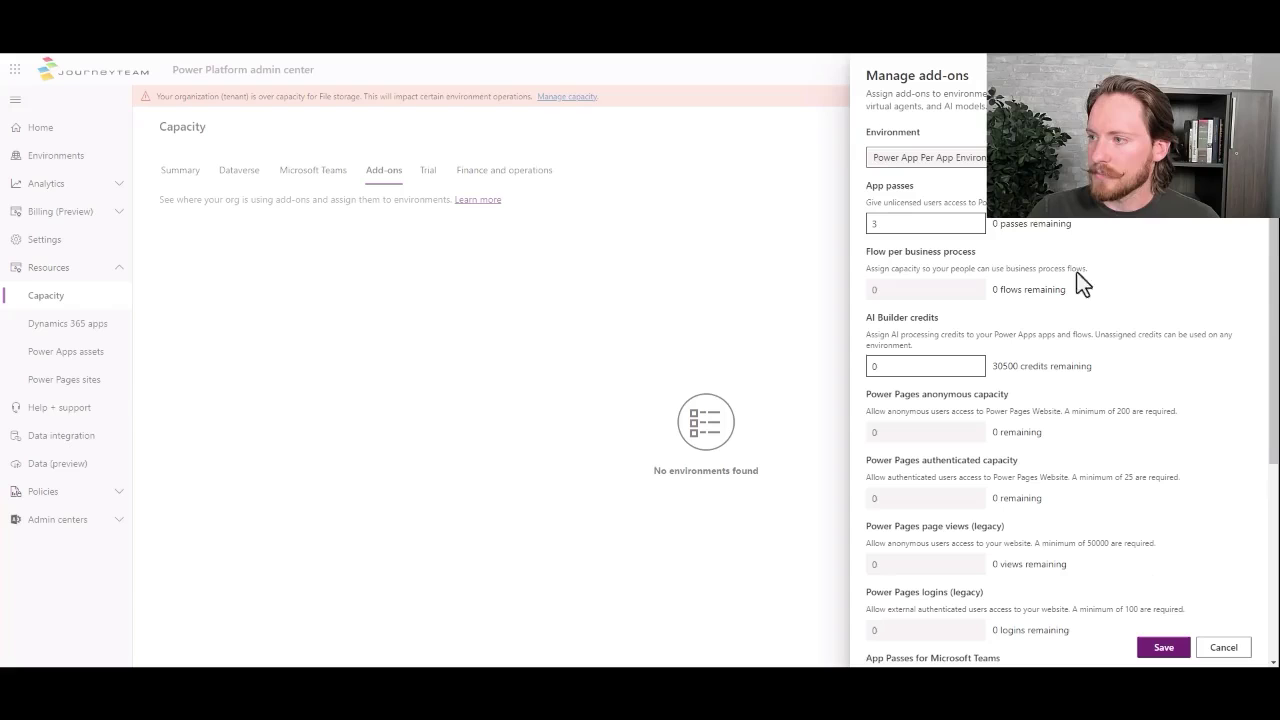
left_click(1166, 647)
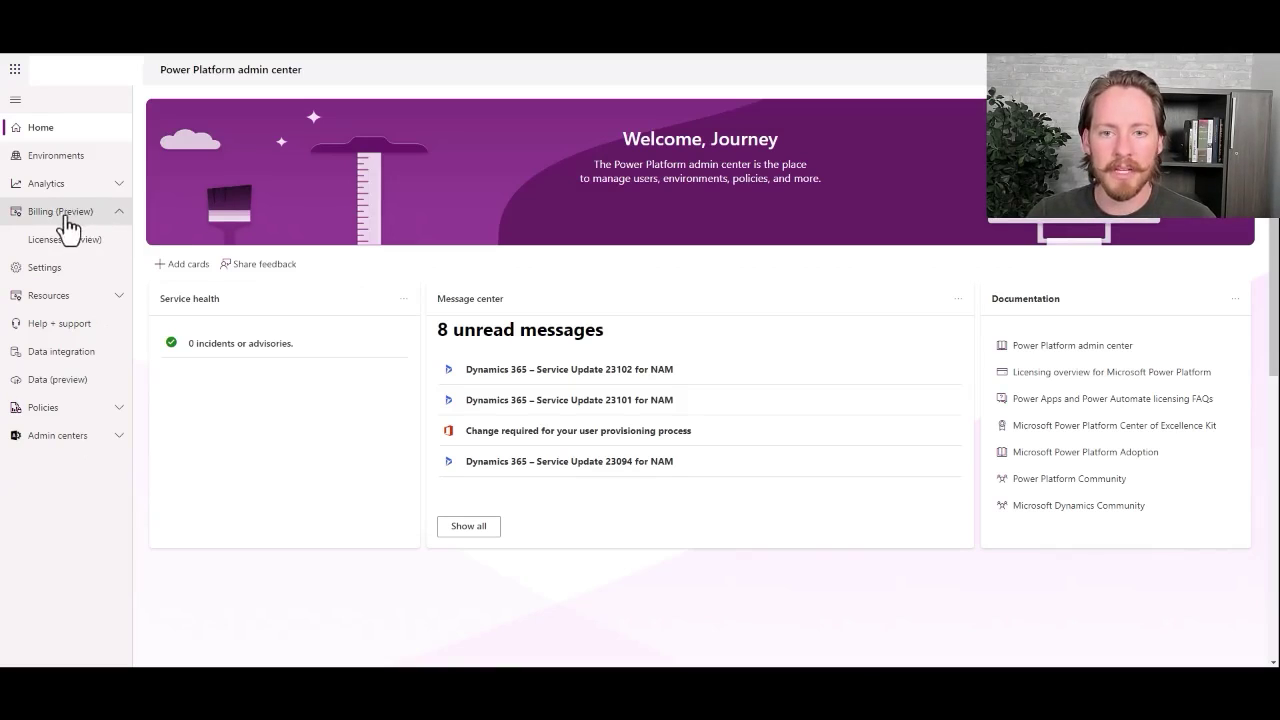
Open the license consumption by environment under the billing licenses preview and select an environment
left_click(80, 249)
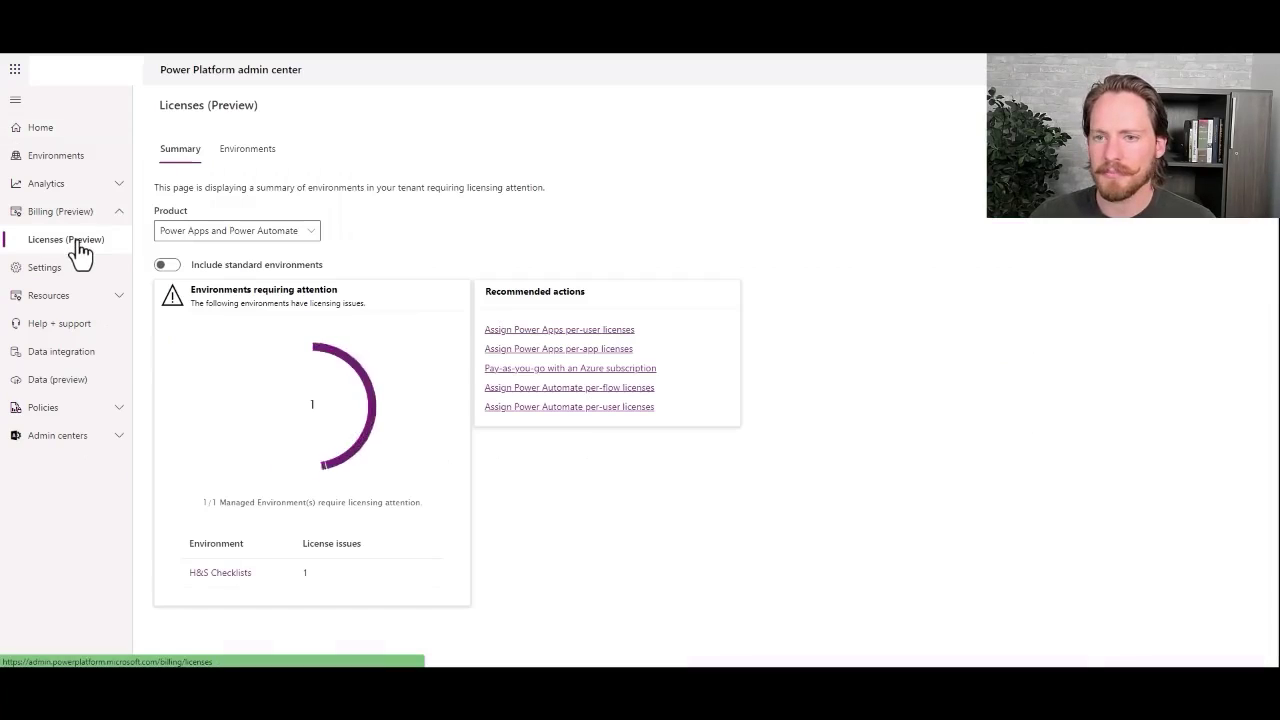
left_click(252, 152)
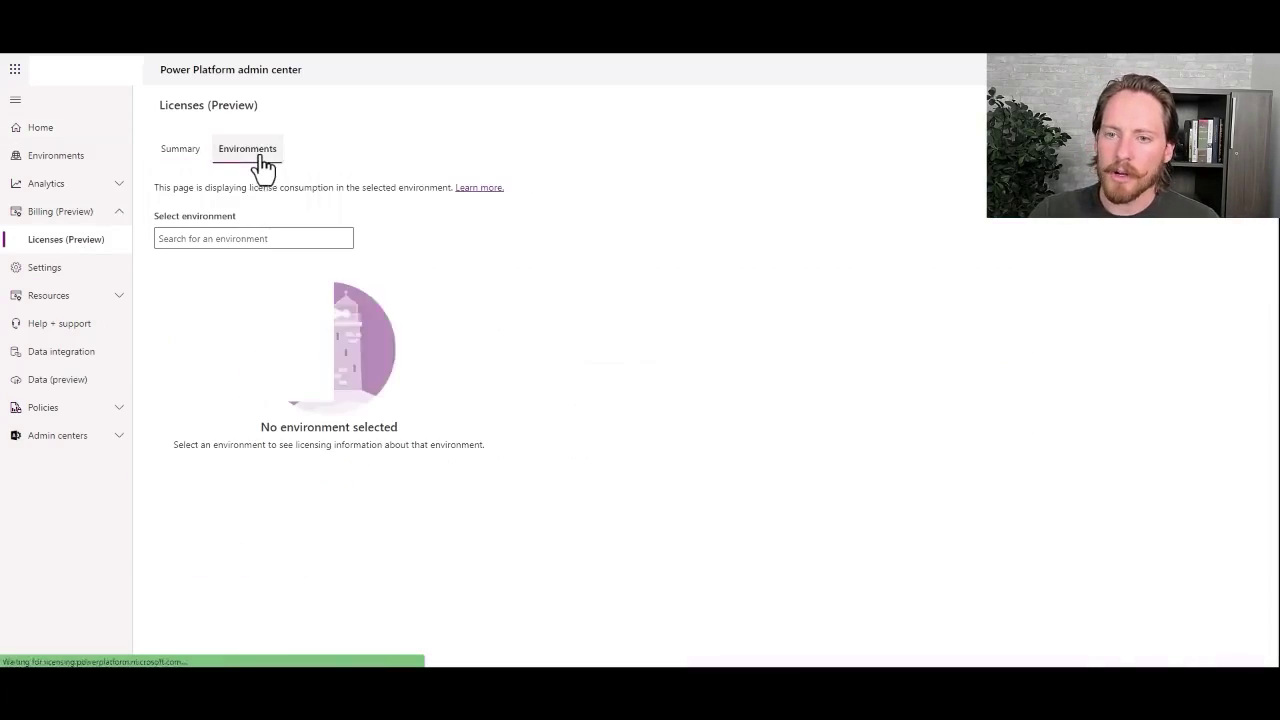
left_click(247, 235)
left_click(240, 270)
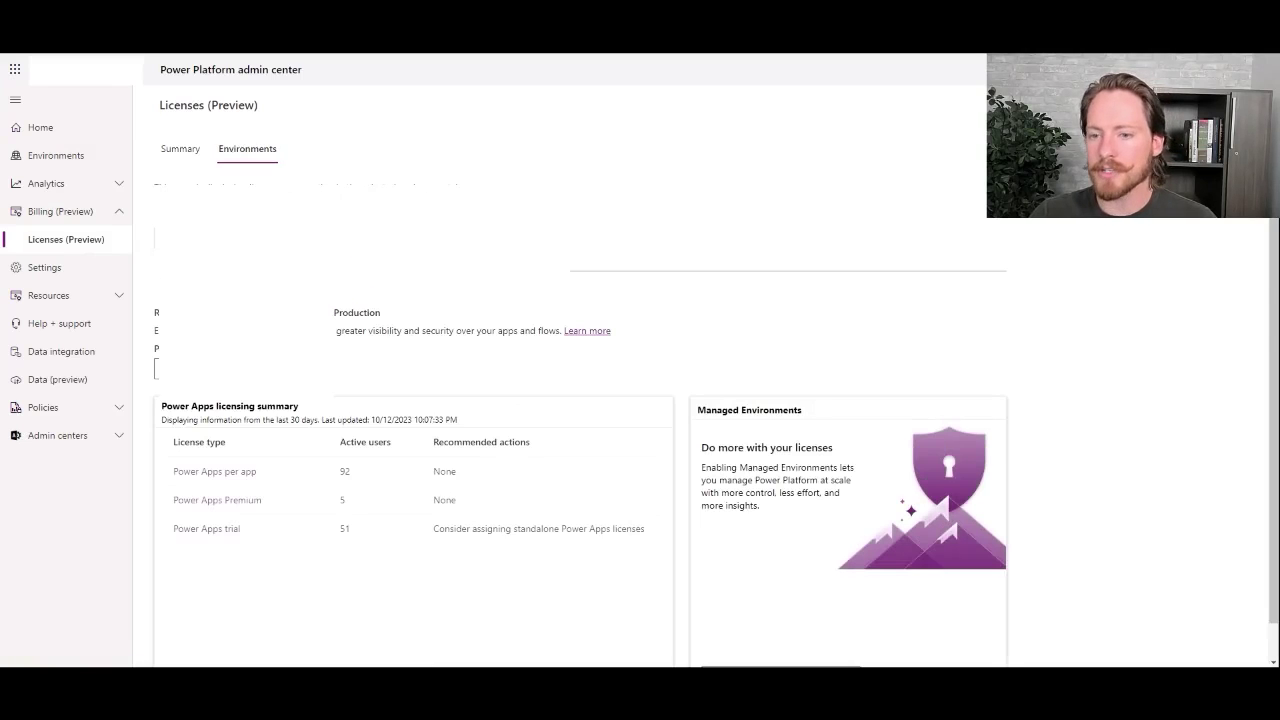
Examine the apps consuming Power Apps per app licenses and open the active users of The Sandbox
scroll(416, 356, "down", 1)
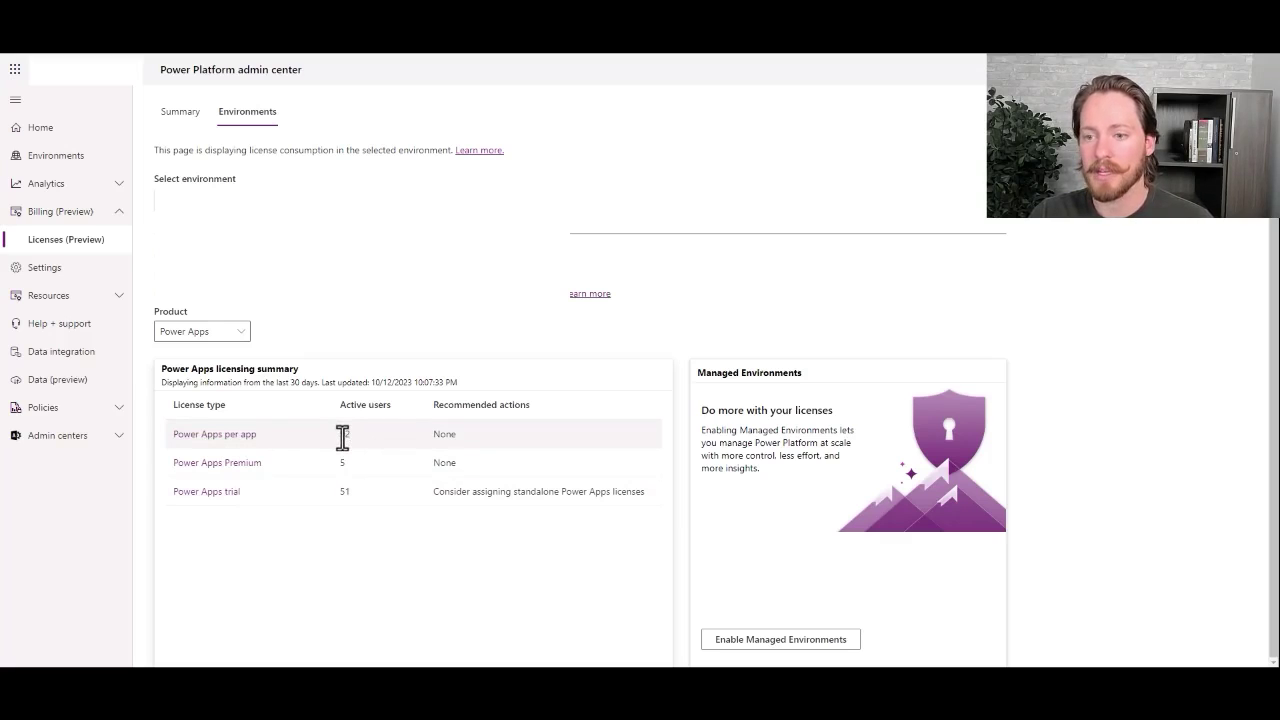
left_click(231, 440)
scroll(231, 445, "down", 4)
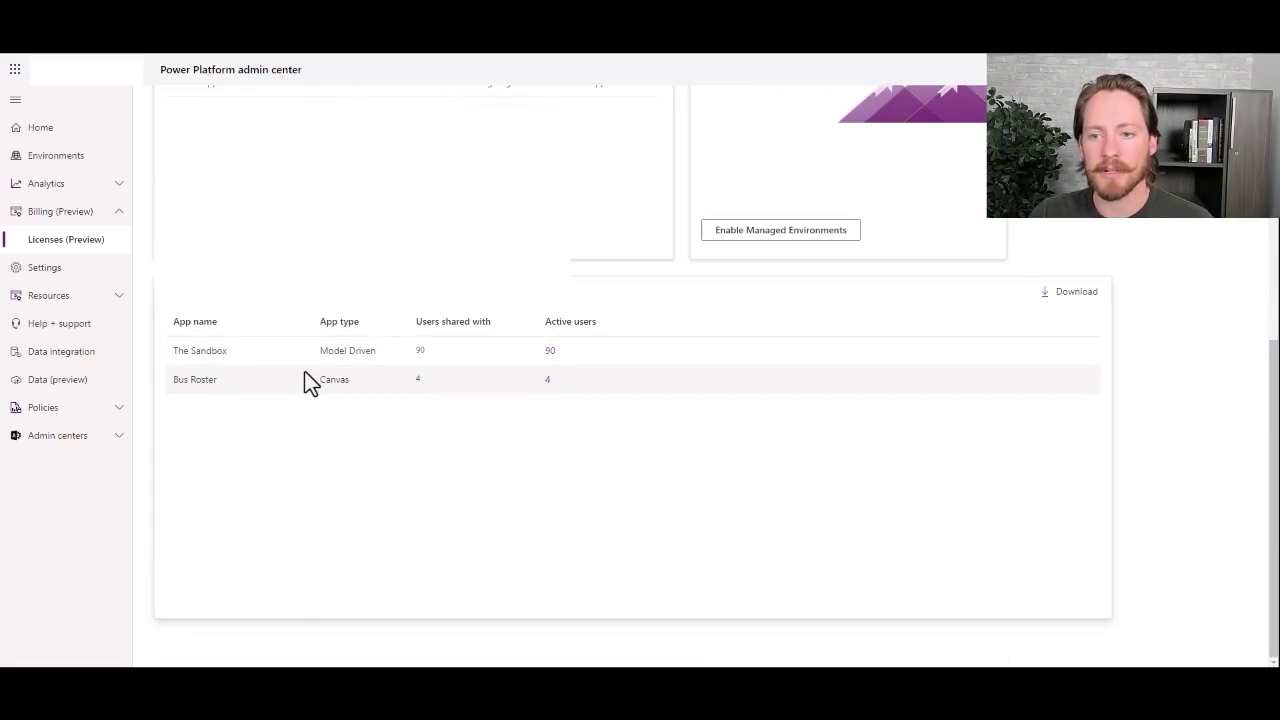
left_click(550, 352)
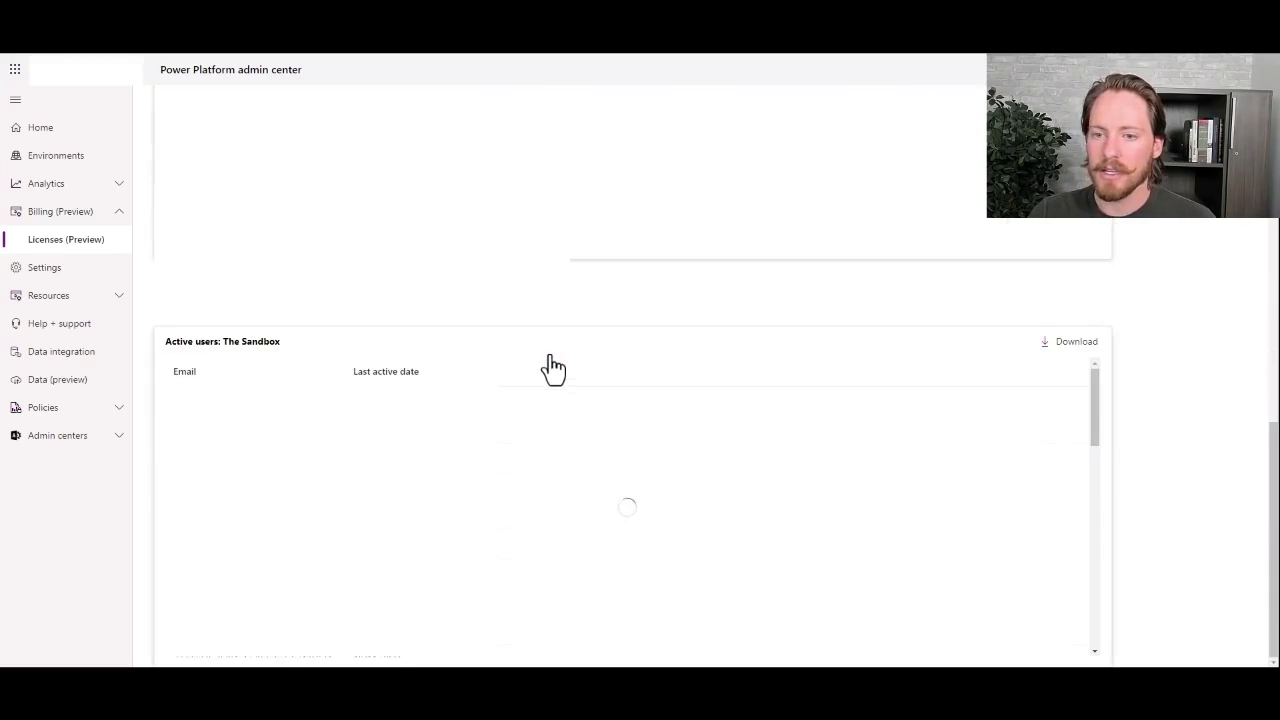